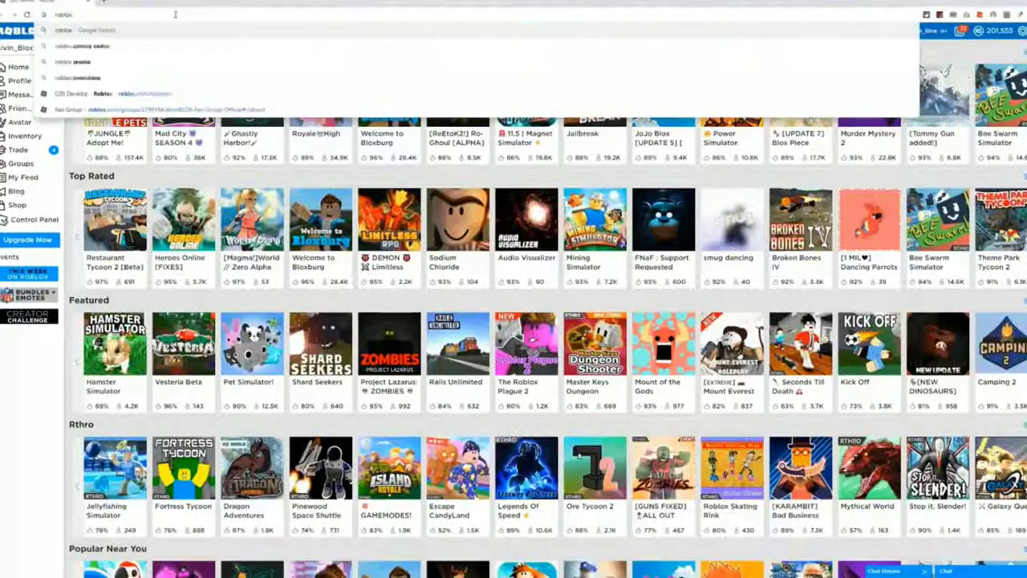
Launch Roblox Studio from the Roblox website's creation page and create a new place from the Baseplate template
type("/studio")
key("Return")
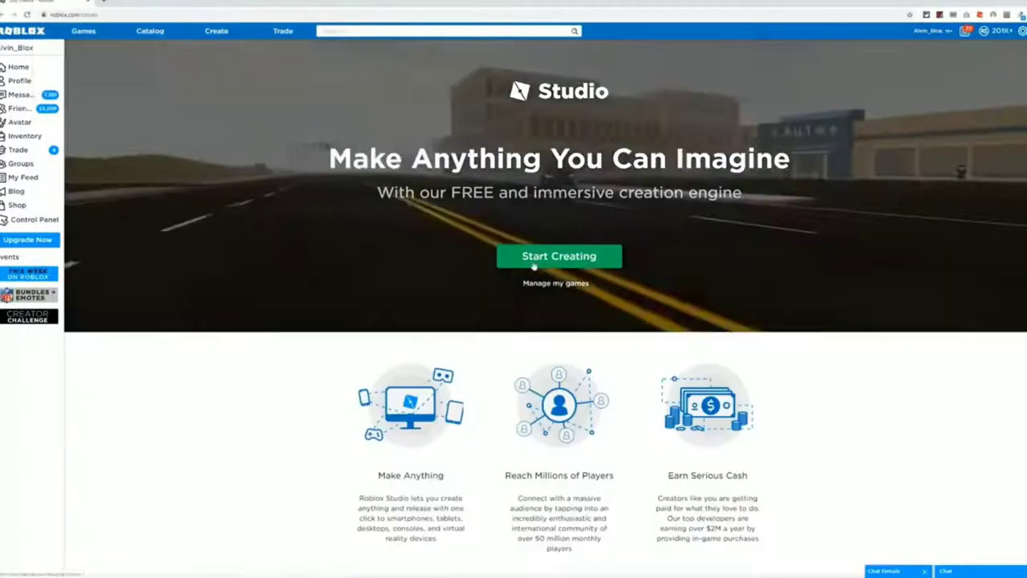
left_click(534, 265)
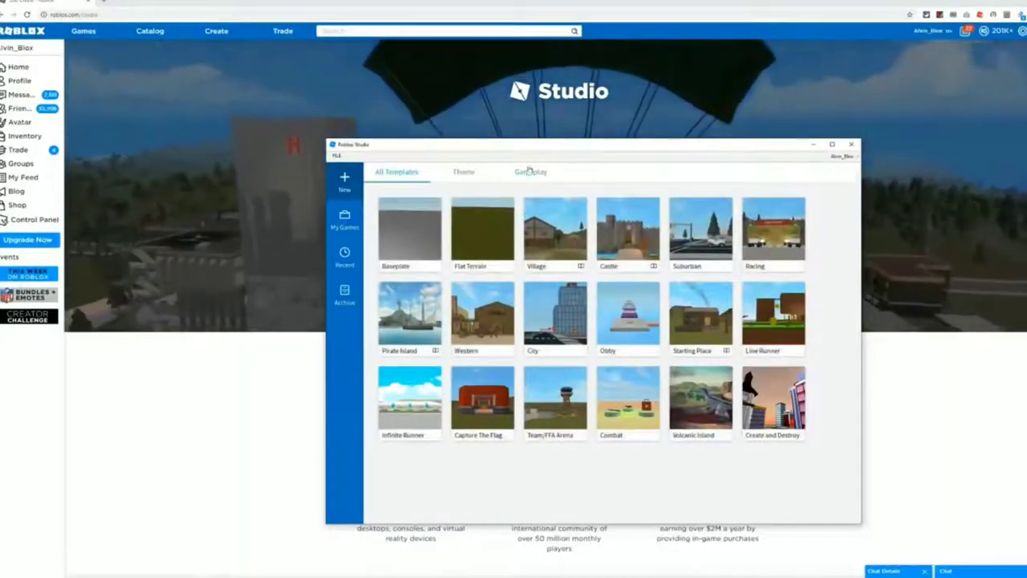
double_click(579, 150)
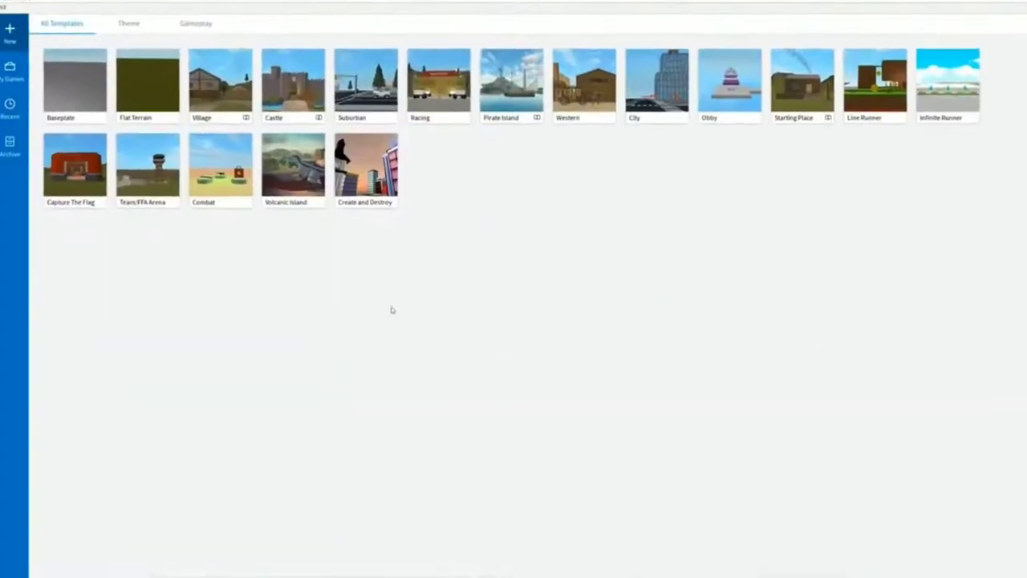
left_click(79, 83)
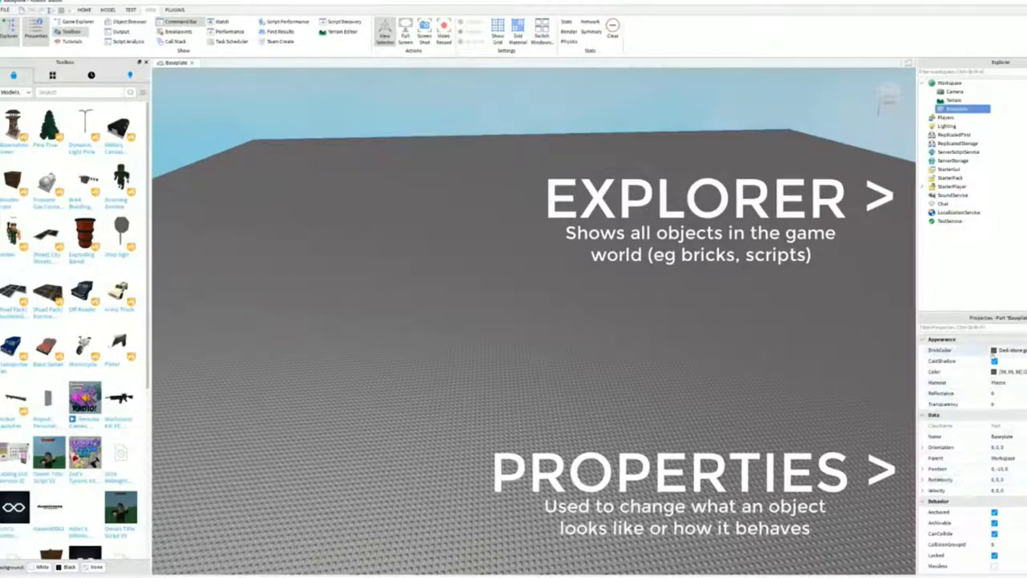
Set the baseplate's BrickColor to Really red
left_click(994, 353)
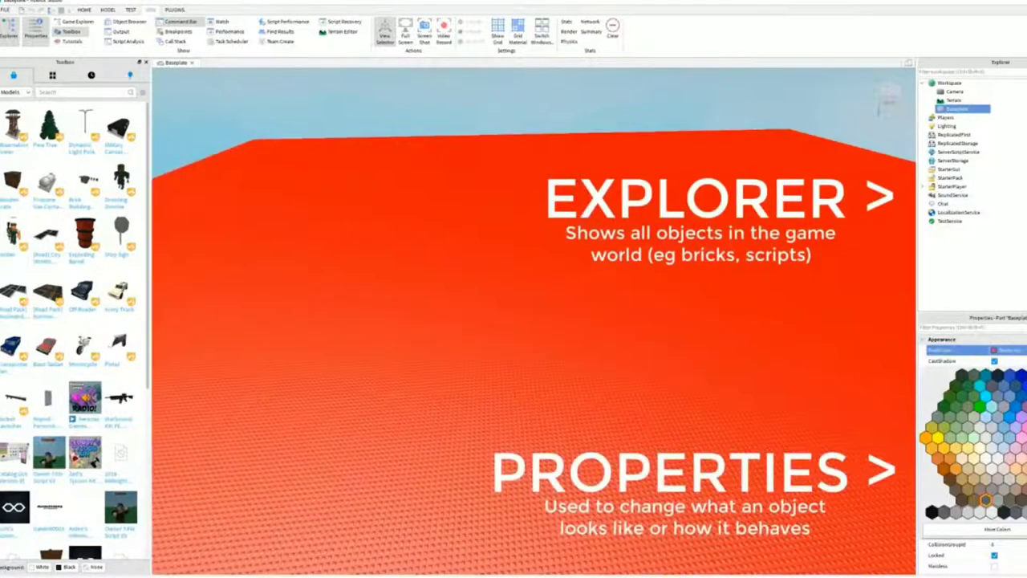
left_click(971, 481)
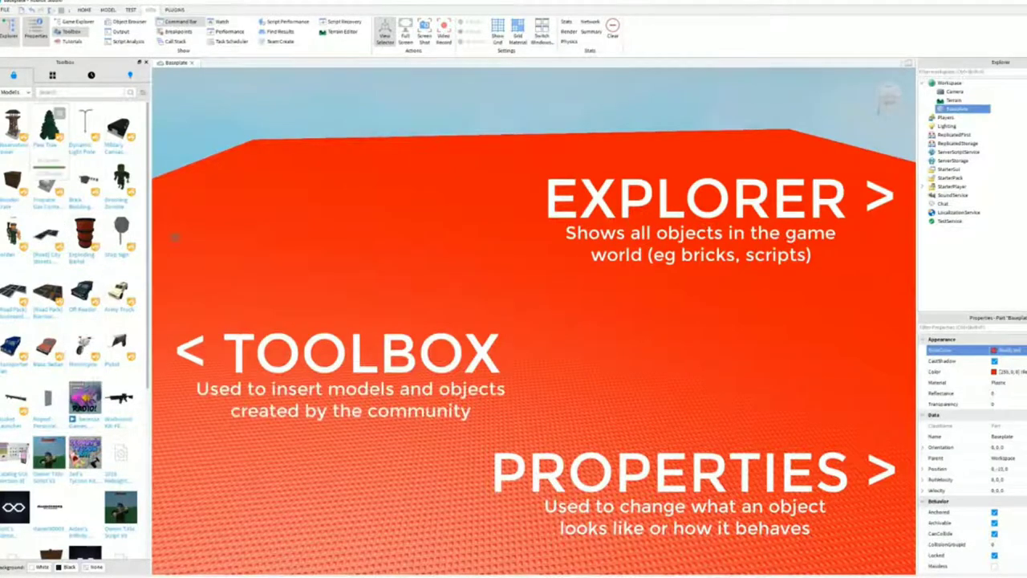
Insert the Pine Tree community model onto the baseplate and delete it again
left_click_drag(213, 261, 397, 301)
left_click(287, 158)
left_click(401, 297)
scroll(131, 281, "down", 5)
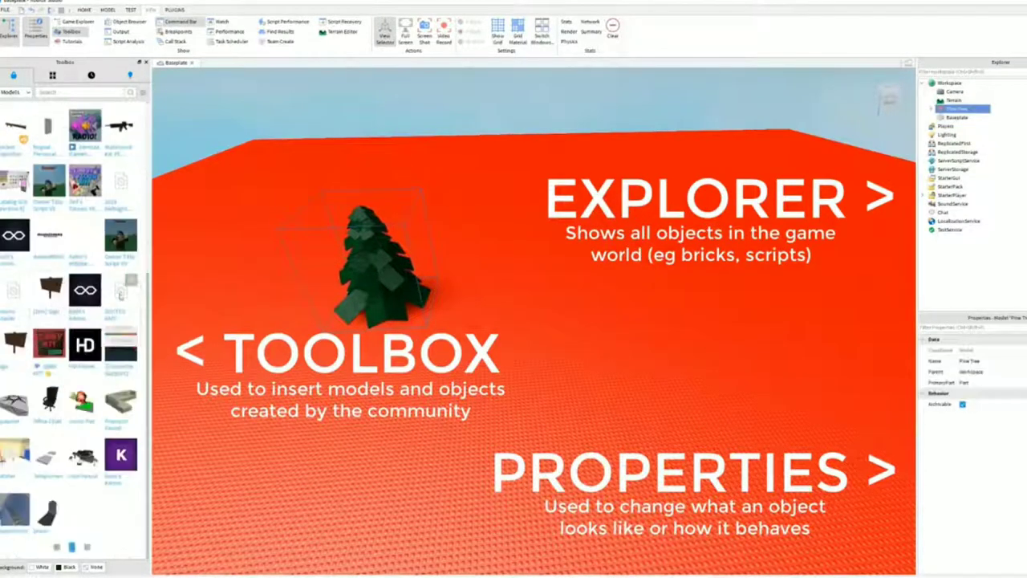
key("Delete")
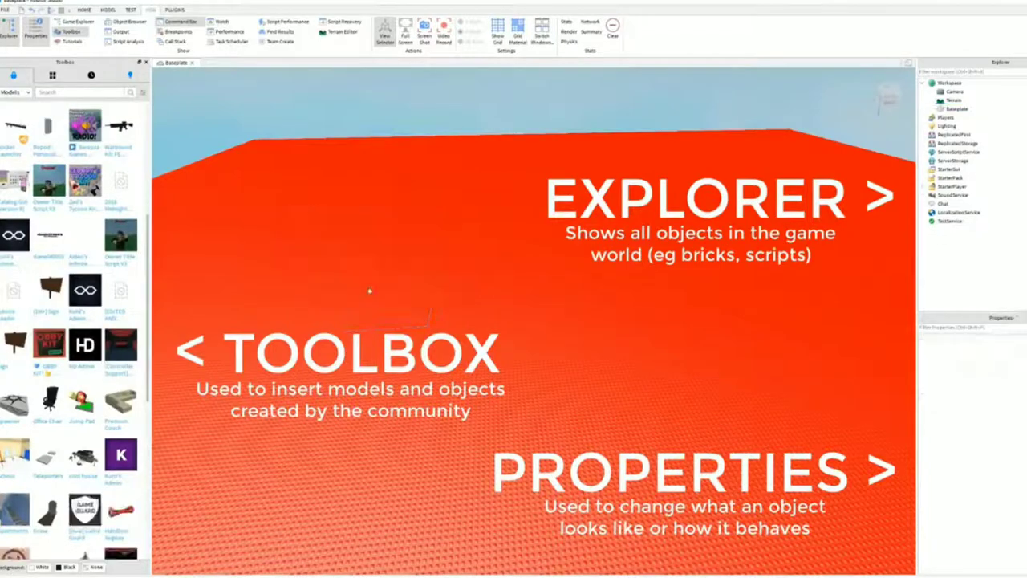
left_click(84, 10)
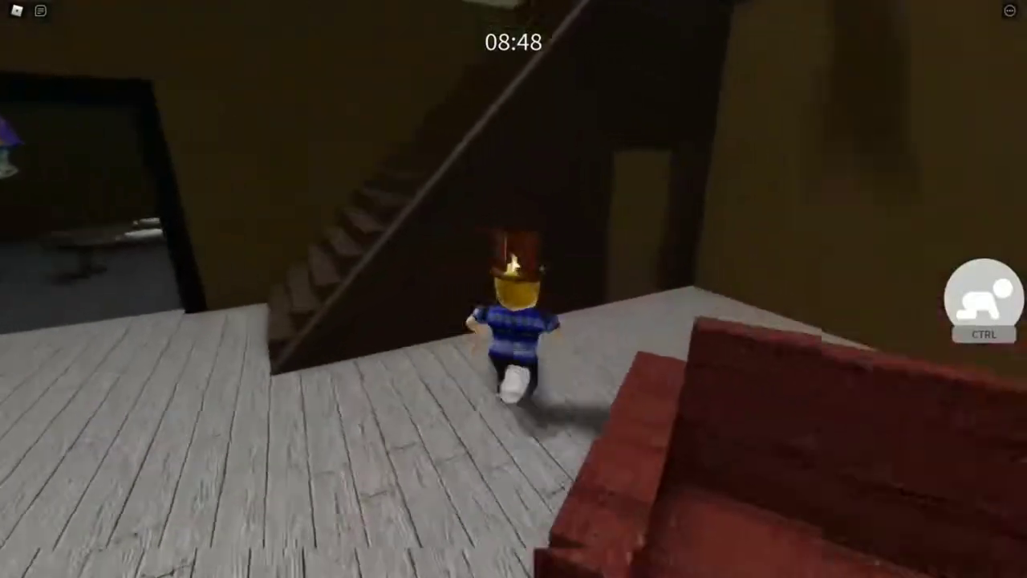
key("w")
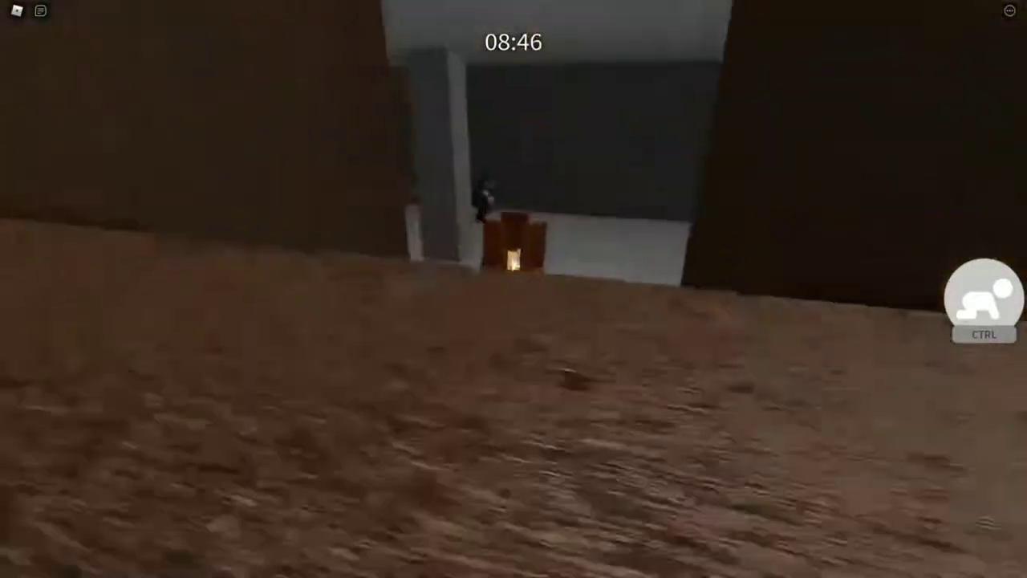
key("w")
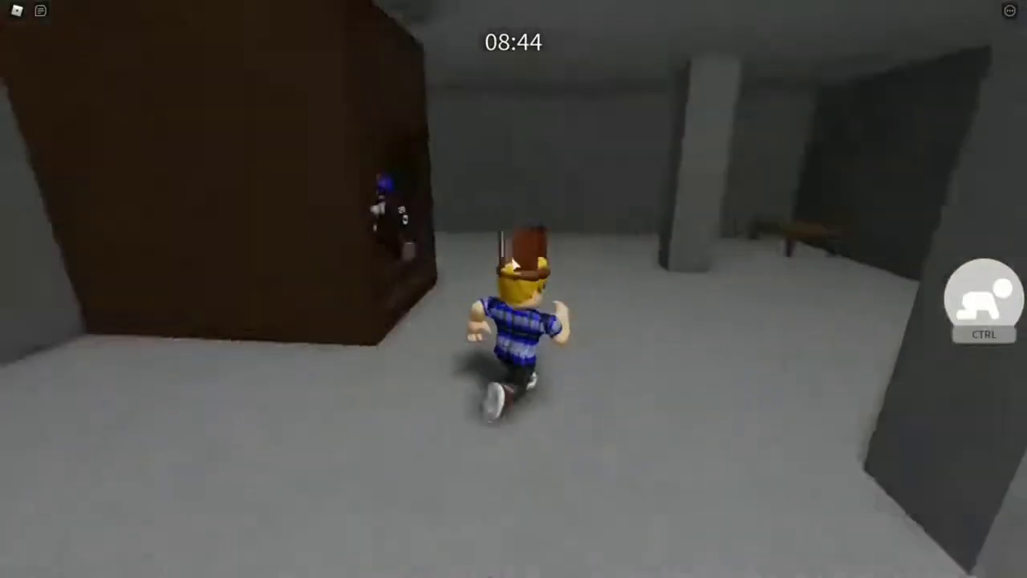
key("w")
key("ctrl")
key("w")
key("w")
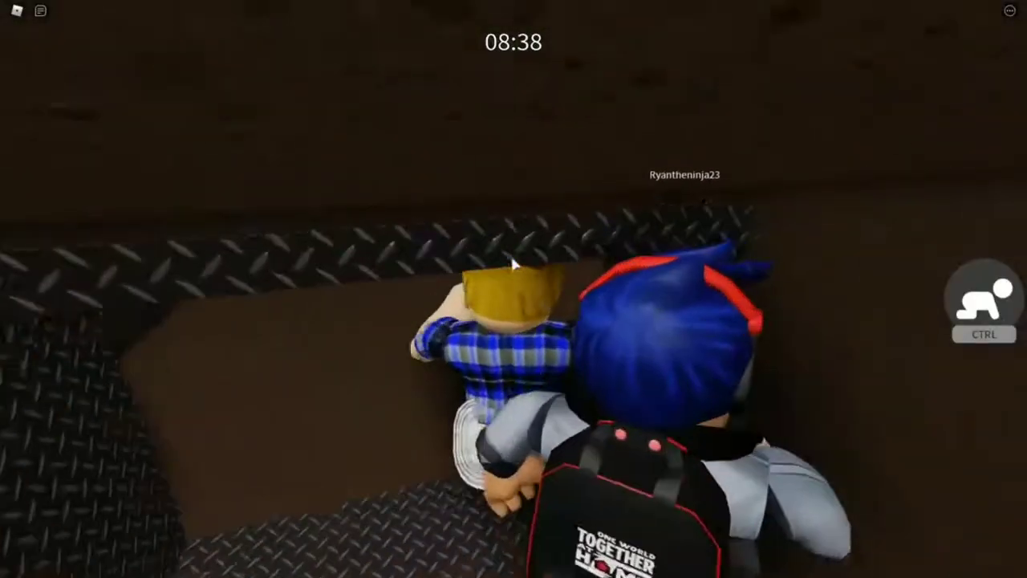
key("ctrl")
left_click(331, 325)
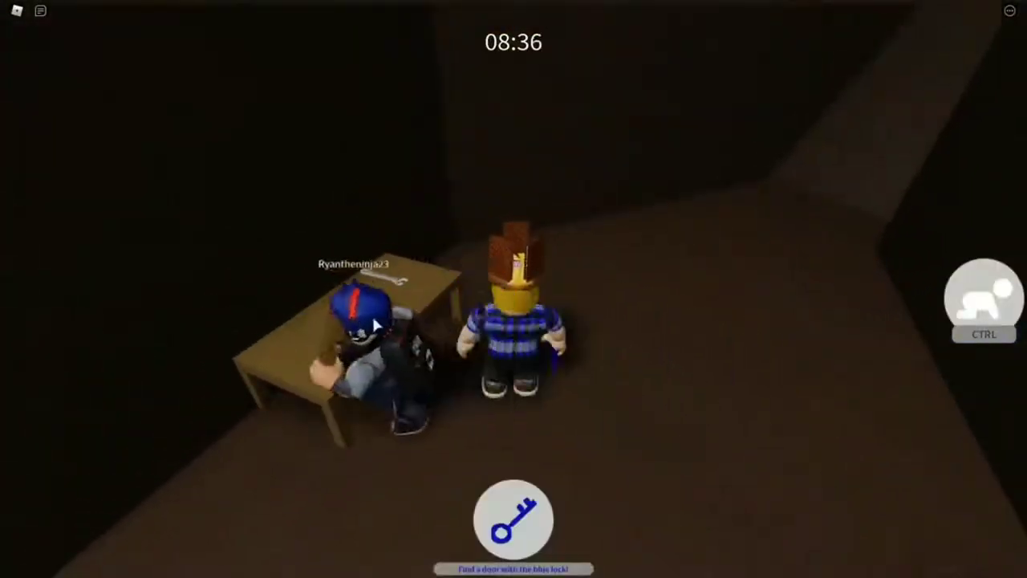
key("w")
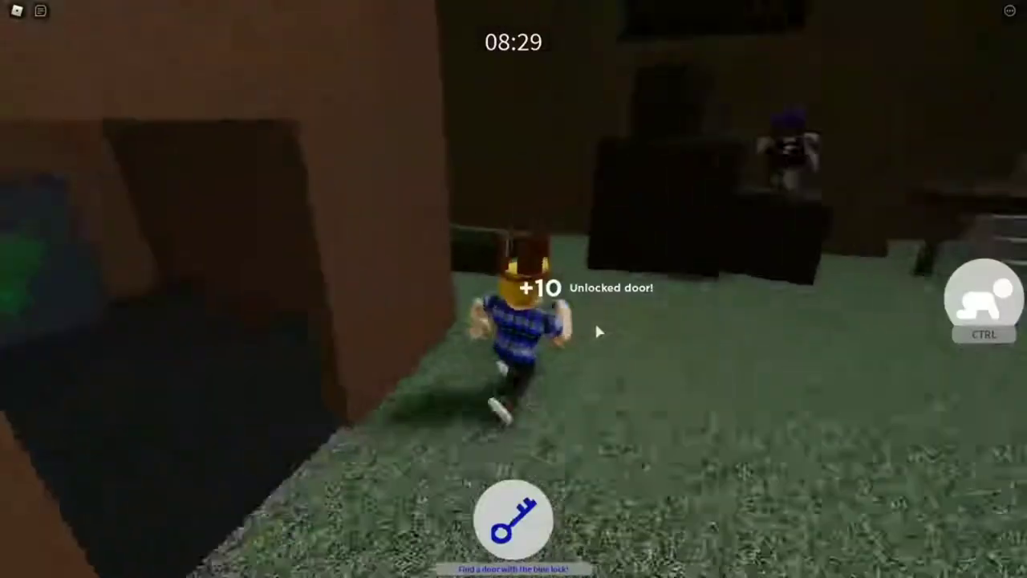
key("w")
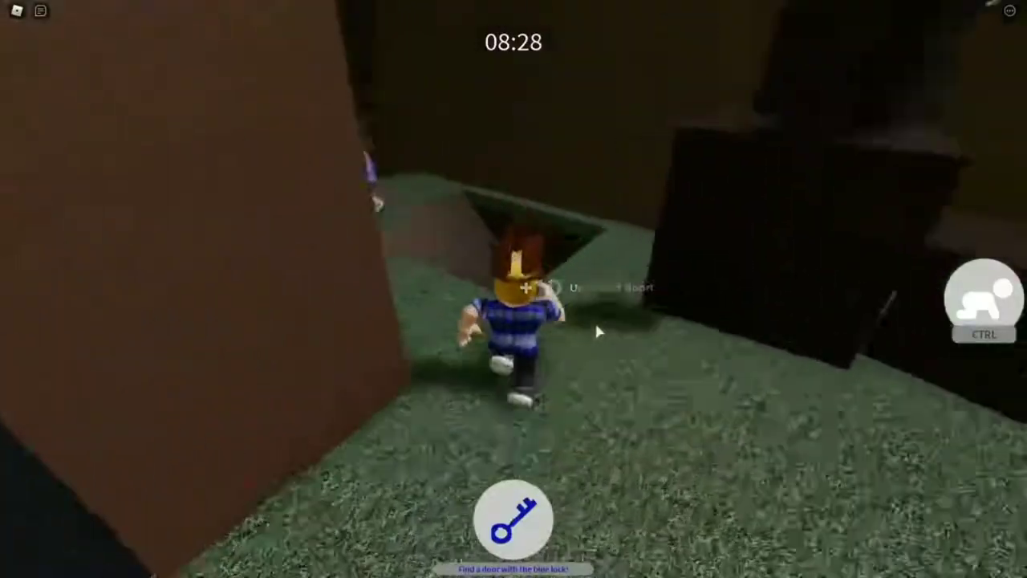
key("space")
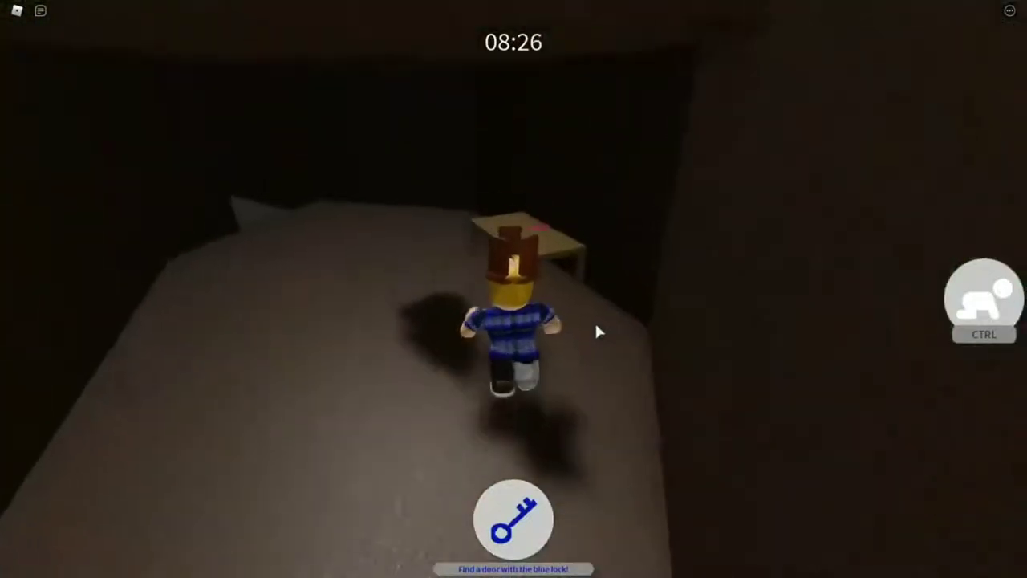
key("d")
key("s")
key("w")
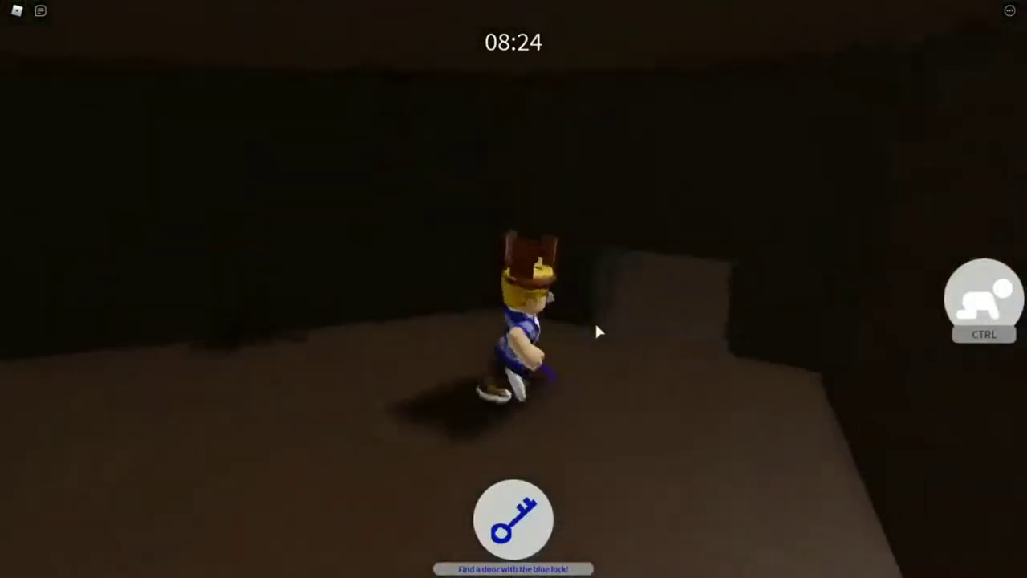
key("w")
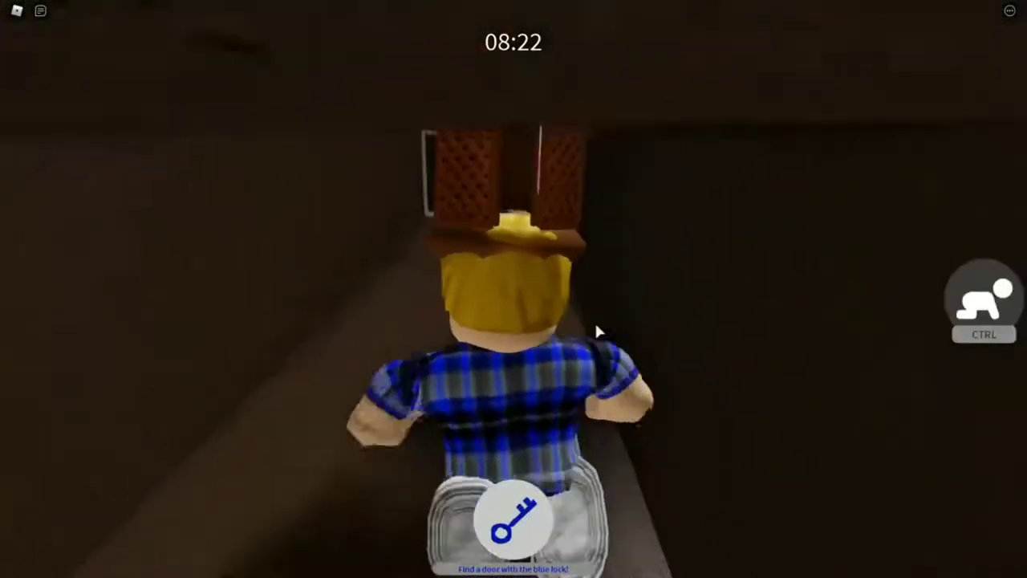
key("w")
key("ctrl")
key("Right")
key("w")
key("w")
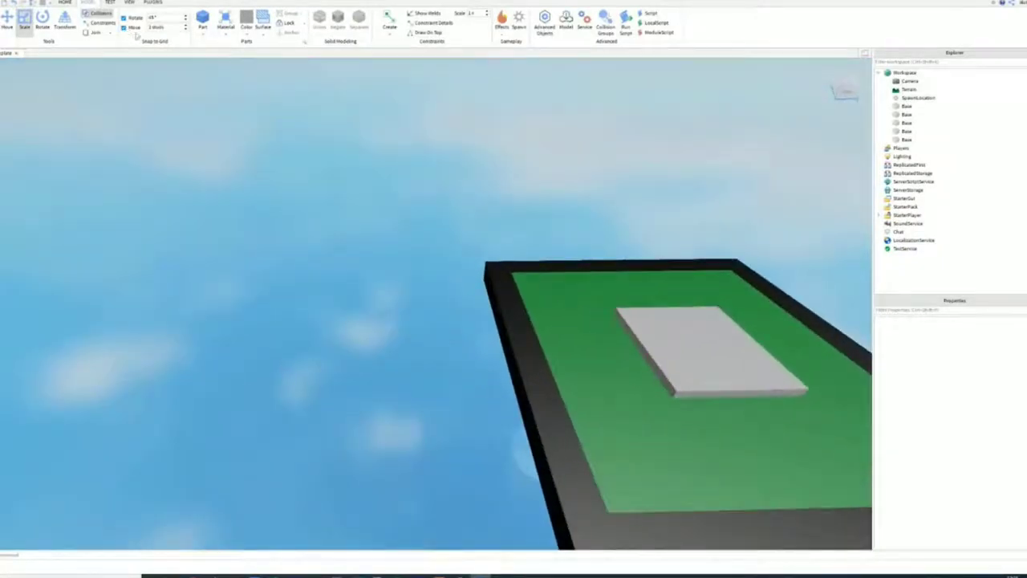
Insert an anchored block part beside the bordered green platform and widen it into a flat slab
left_click(203, 22)
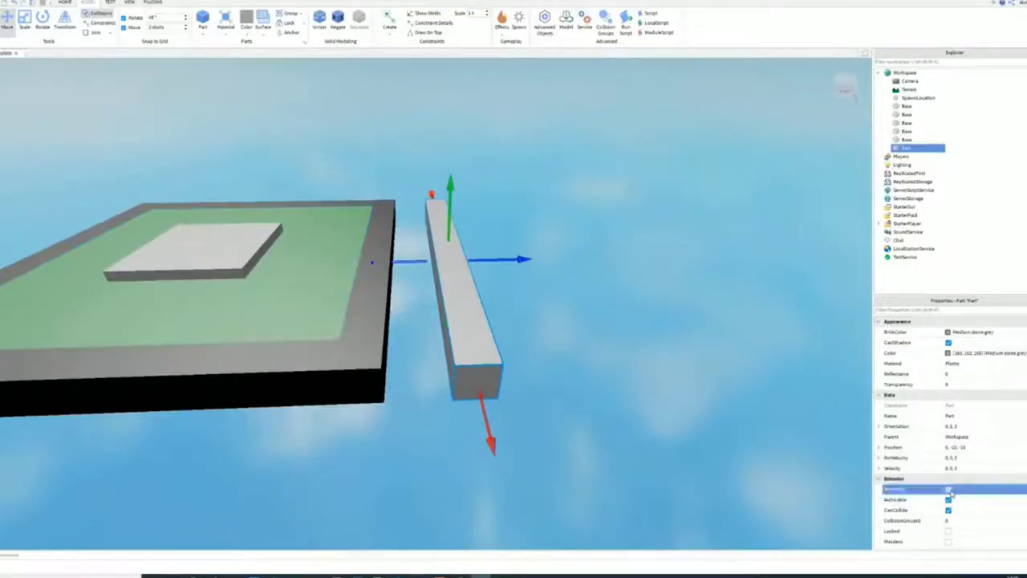
key("ctrl+3")
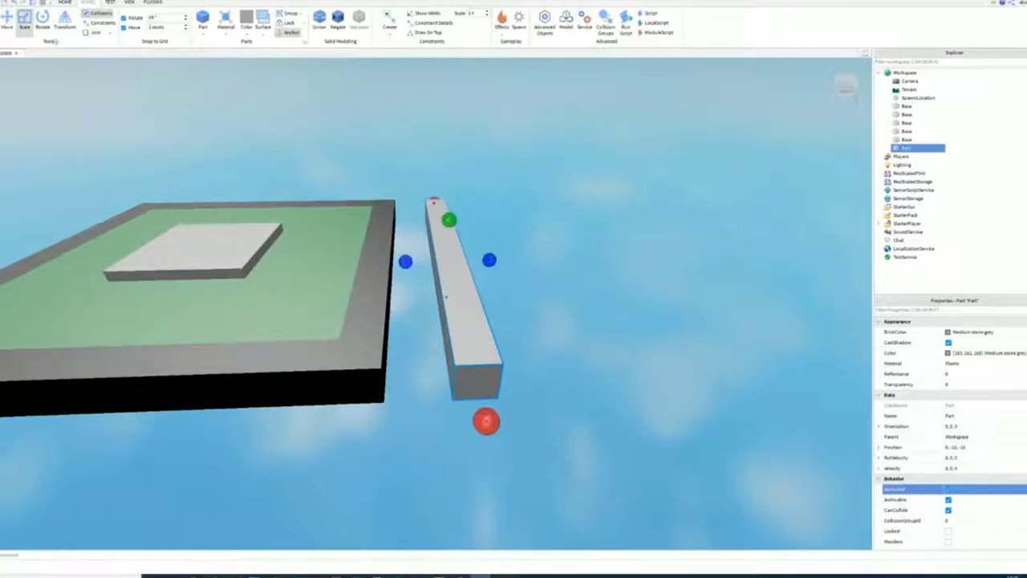
left_click_drag(495, 258, 404, 299)
key("d")
key("a")
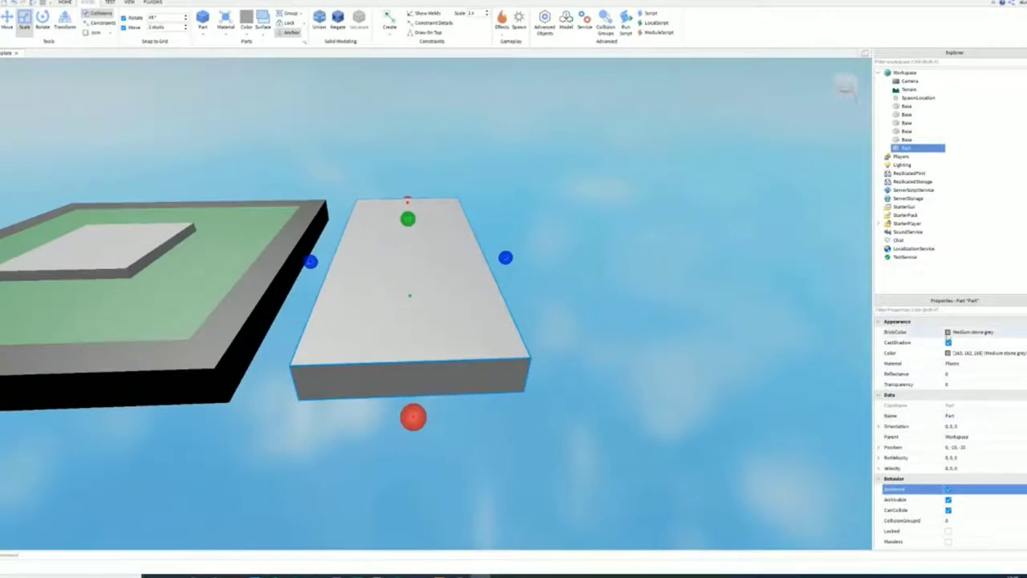
Change the BrickColor of the widened part
left_click(971, 332)
left_click(998, 421)
left_click(517, 306)
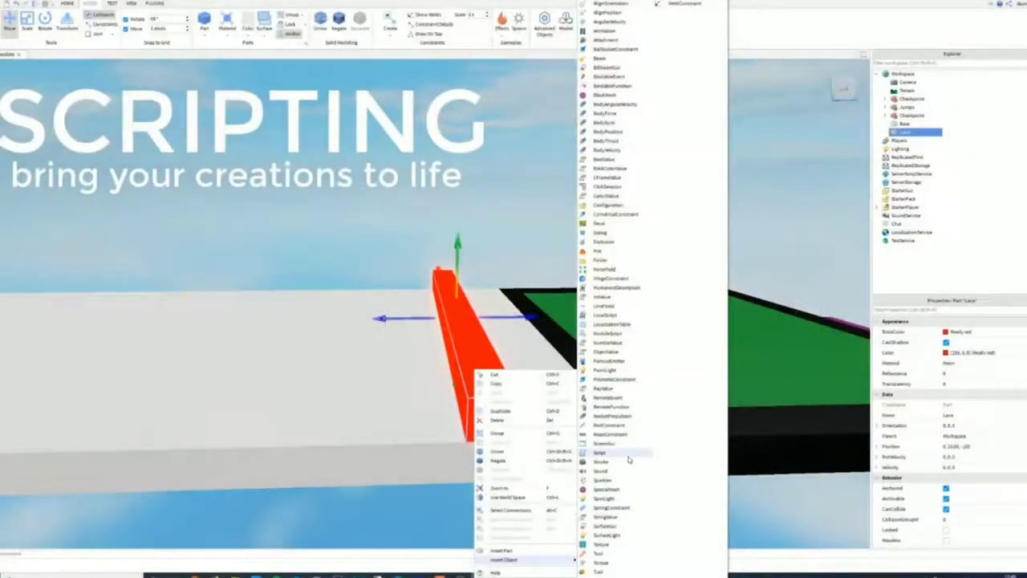
Insert a Script object into the red Lava part and open its code
left_click(627, 454)
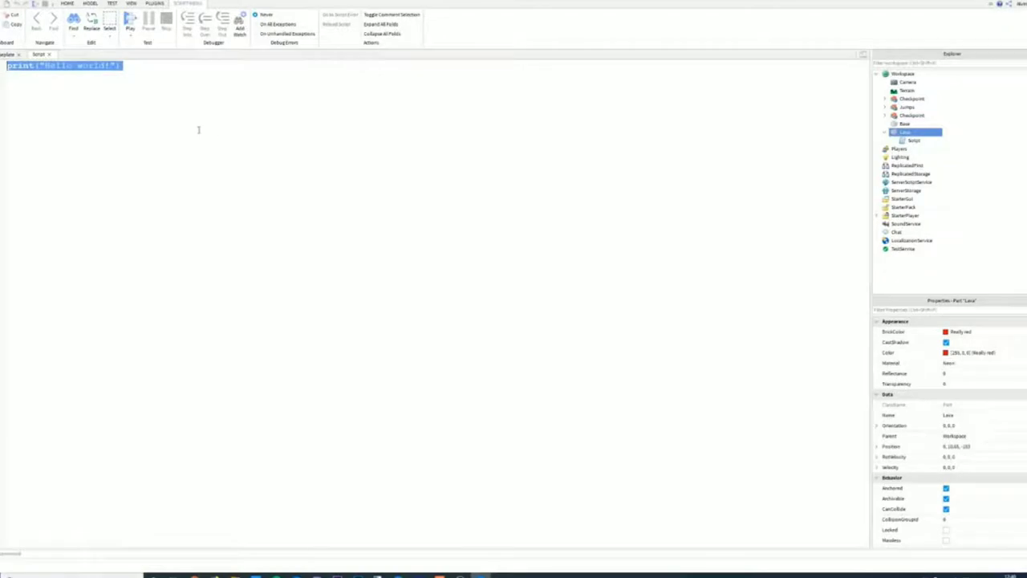
left_click(10, 56)
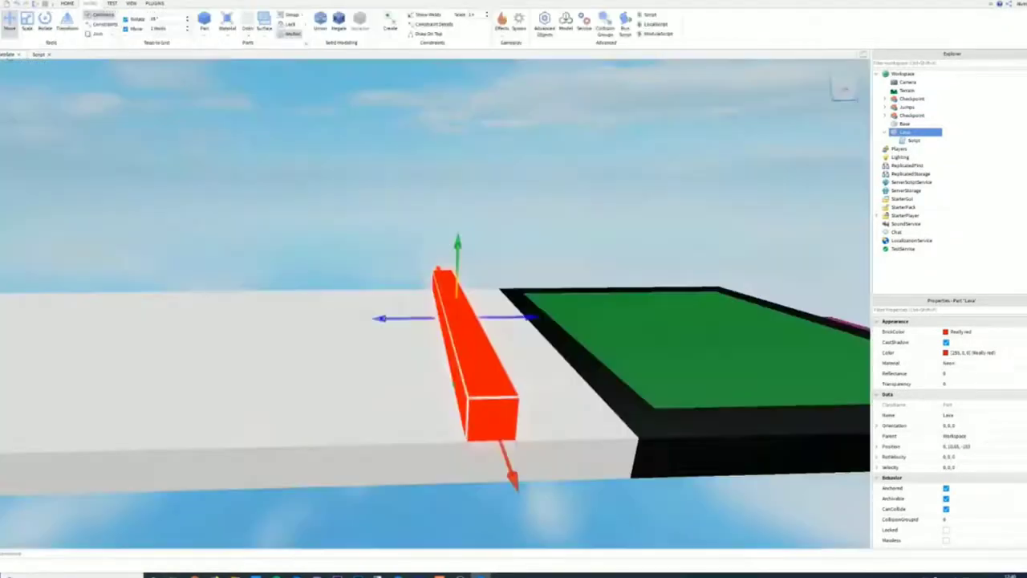
right_click(487, 190)
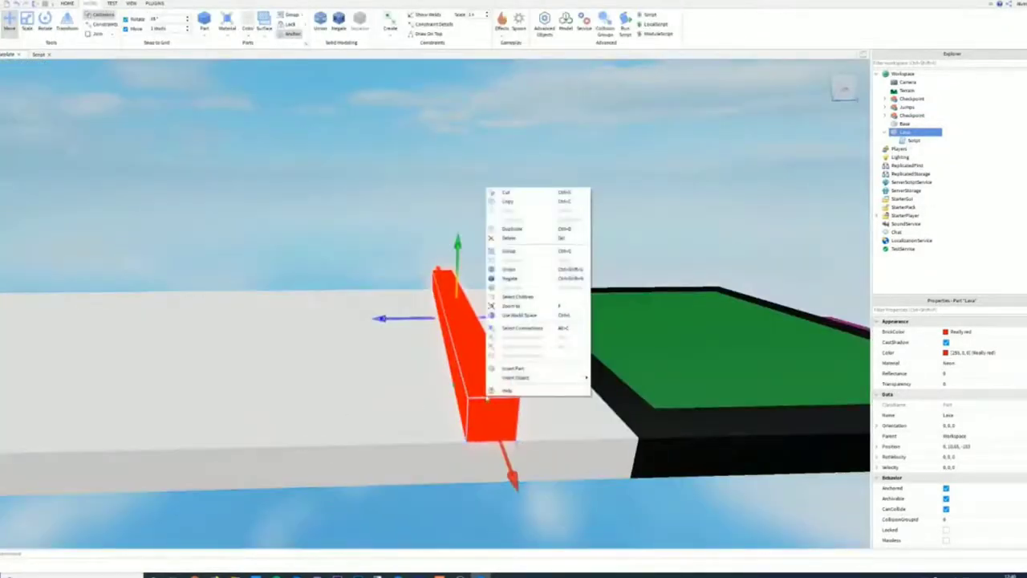
mouse_move(499, 381)
left_click(614, 452)
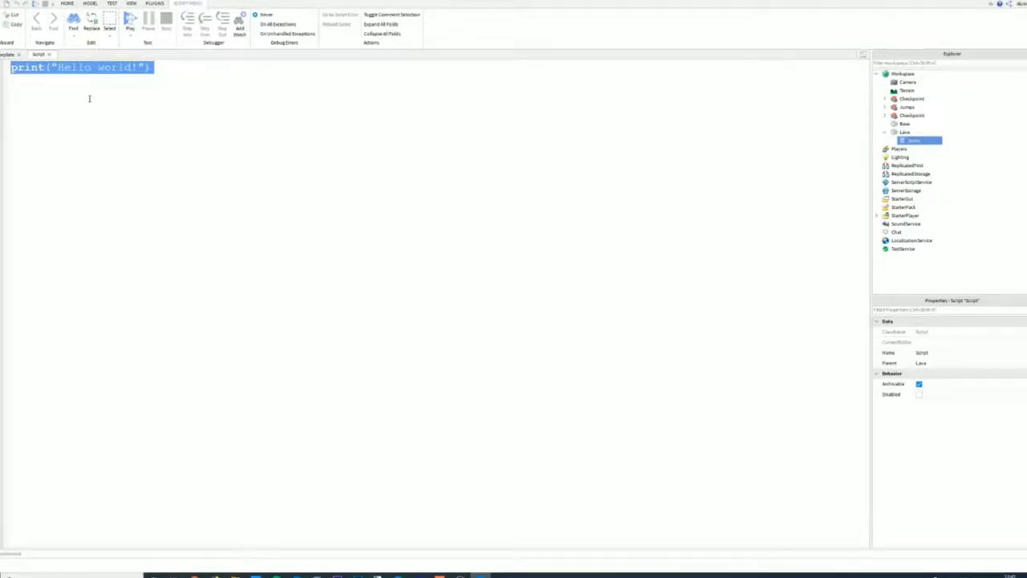
Replace the Lava script's default code with an empty script.Parent.Touched:Connect(function(hit) handler closed by end)
type("s")
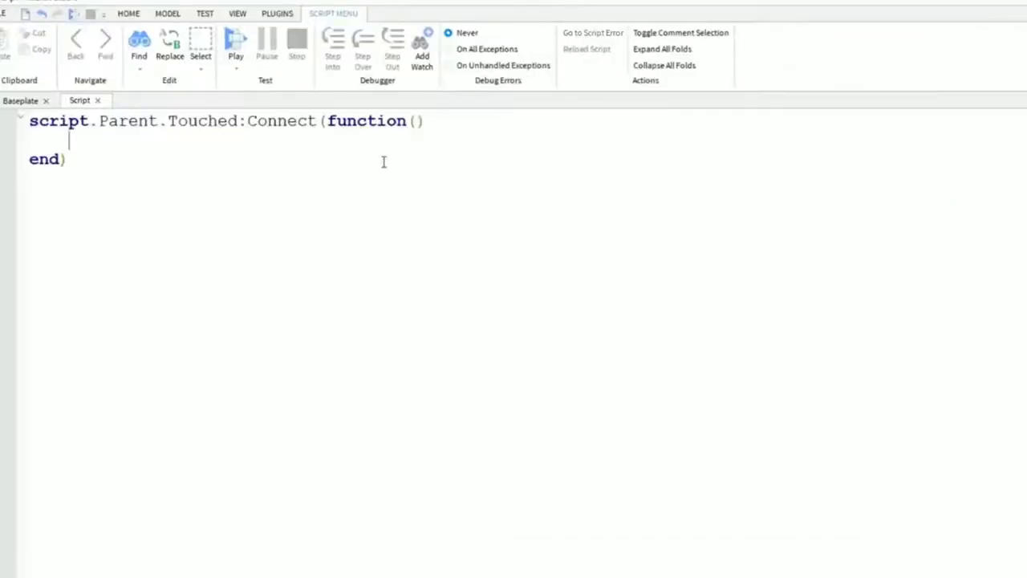
scroll(383, 161, "up", 2, "ctrl")
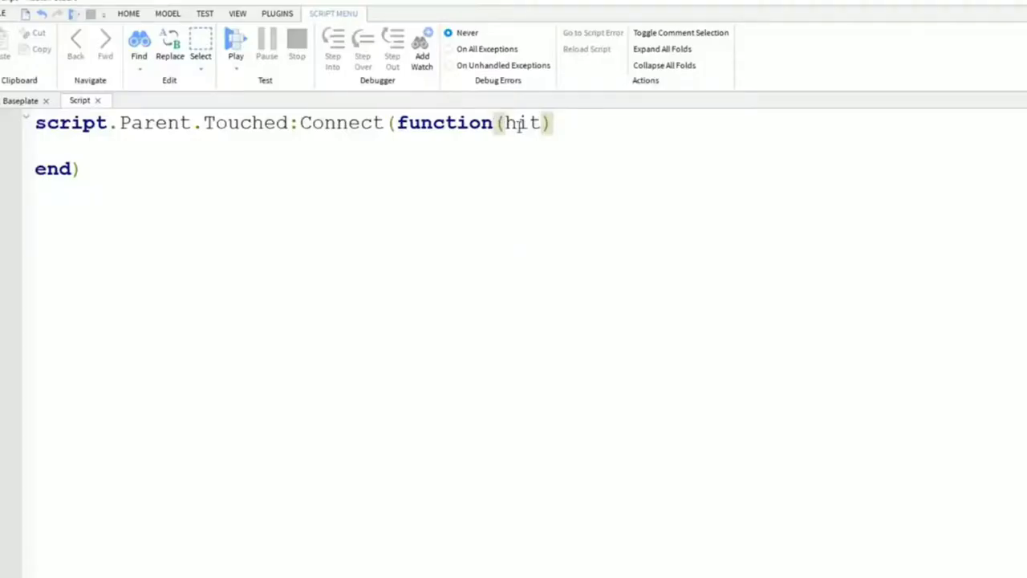
left_click_drag(116, 170, 24, 123)
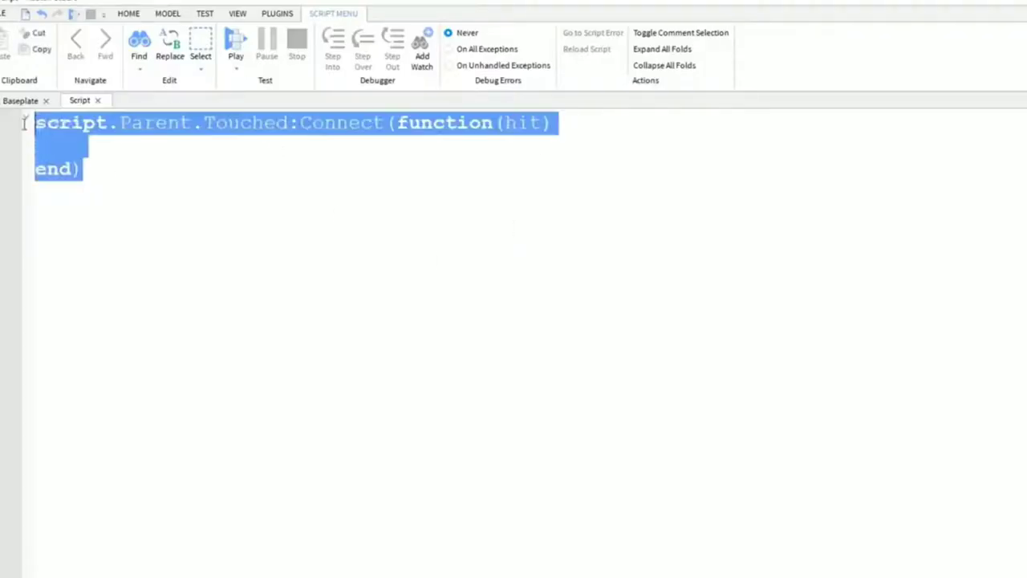
left_click(127, 173)
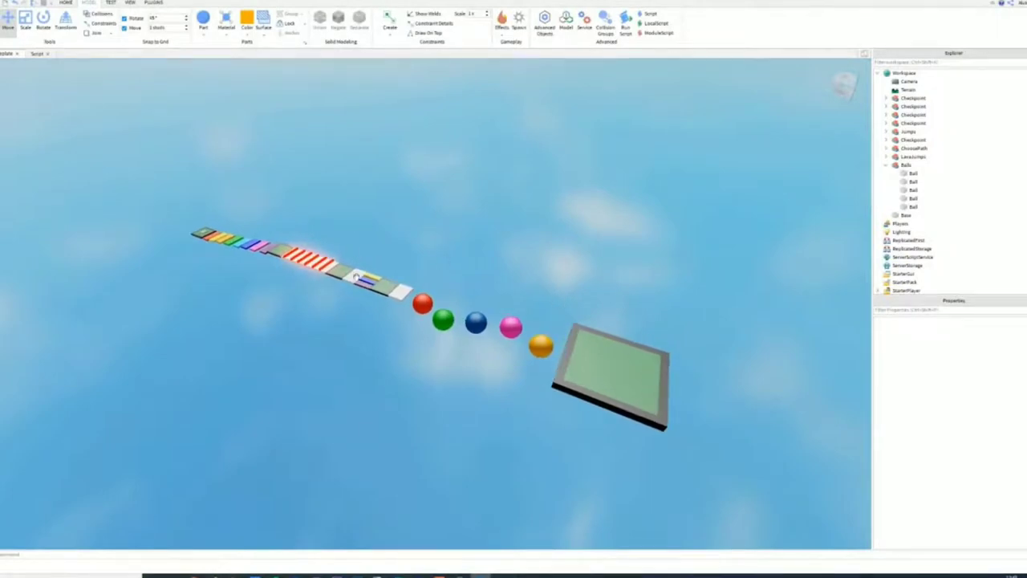
Collapse the Balls model and start publishing the obby as a new place, giving it a name beginning with "My"
left_click(885, 165)
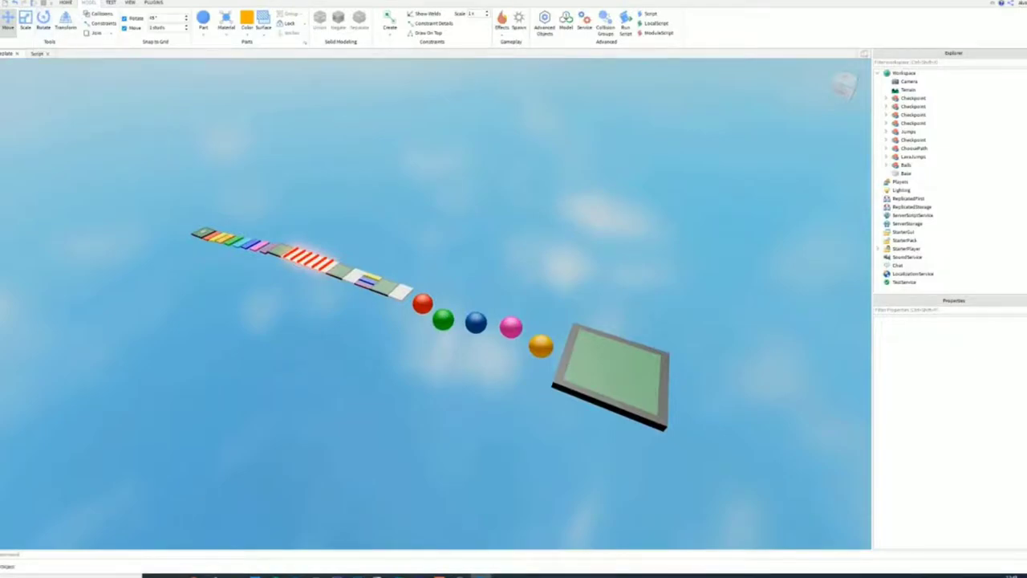
left_click(2, 4)
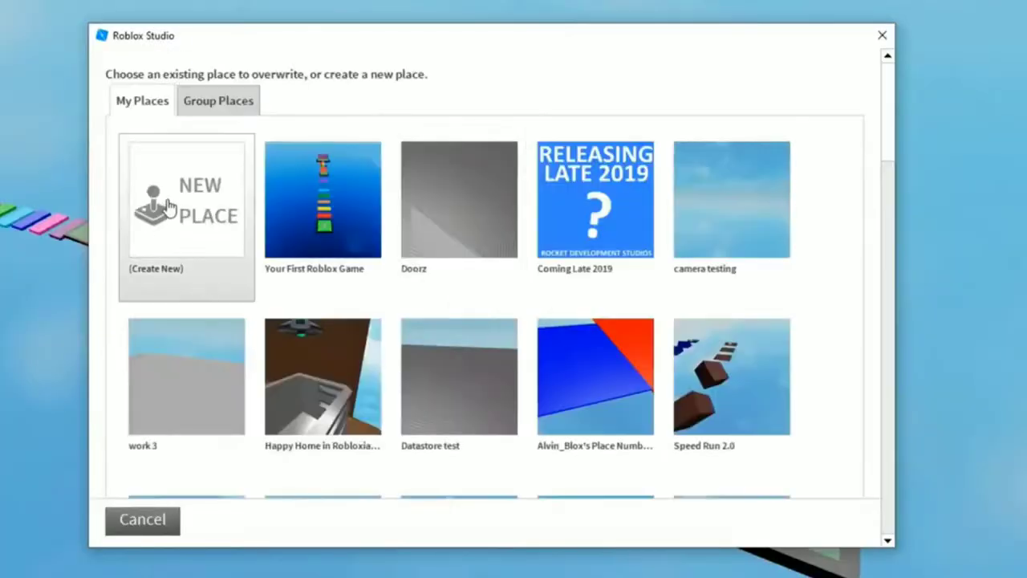
left_click(172, 207)
left_click_drag(412, 148, 254, 146)
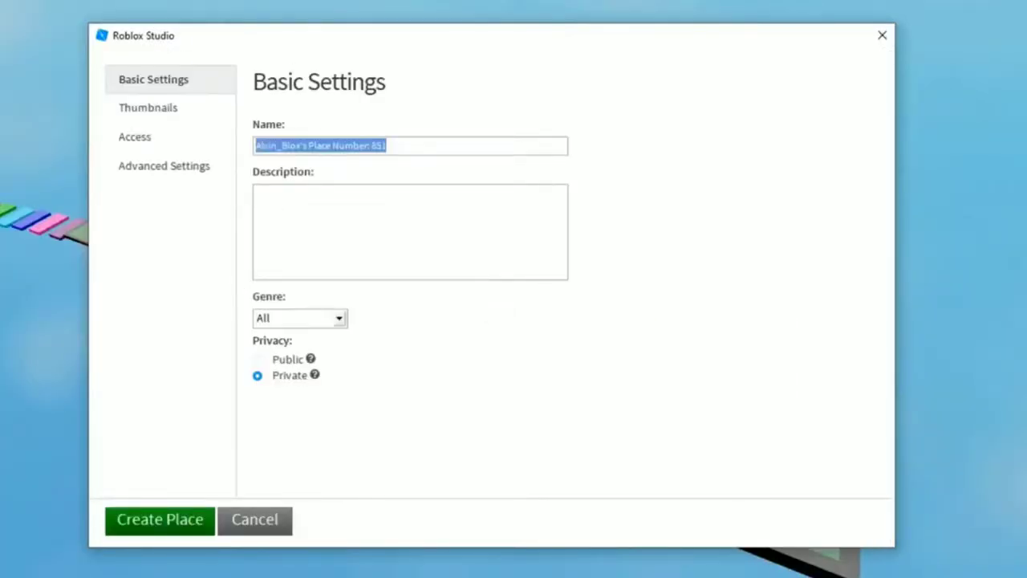
type("My")
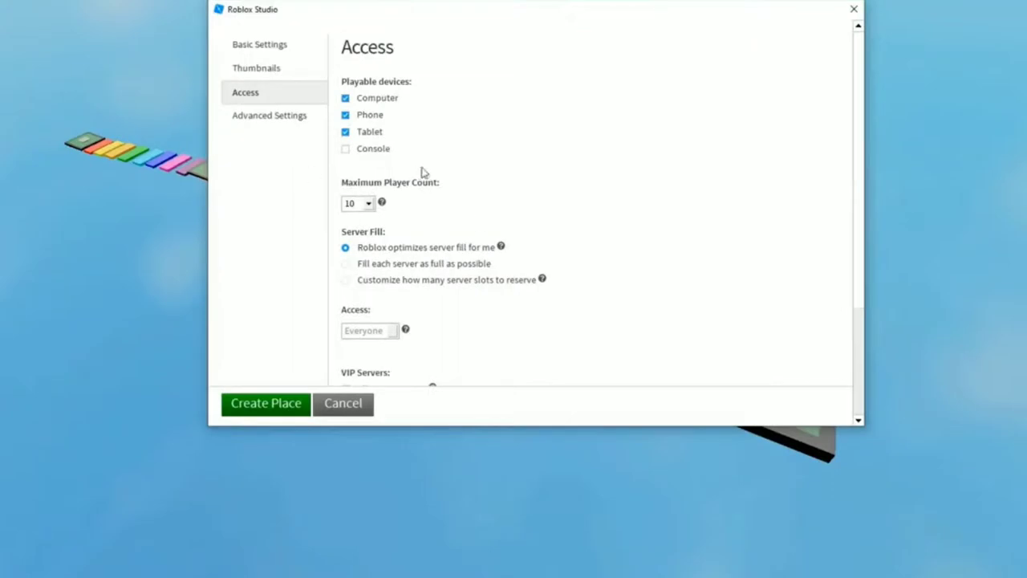
Set the new place's maximum player count to 40
scroll(431, 260, "down", 1)
scroll(476, 252, "down", 1)
scroll(383, 185, "up", 1)
left_click(368, 164)
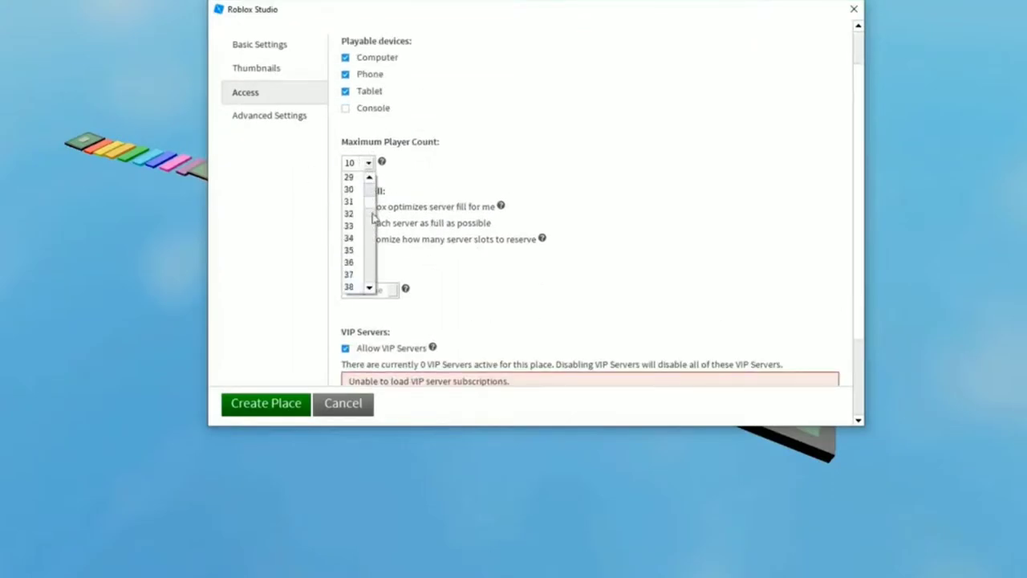
left_click(350, 275)
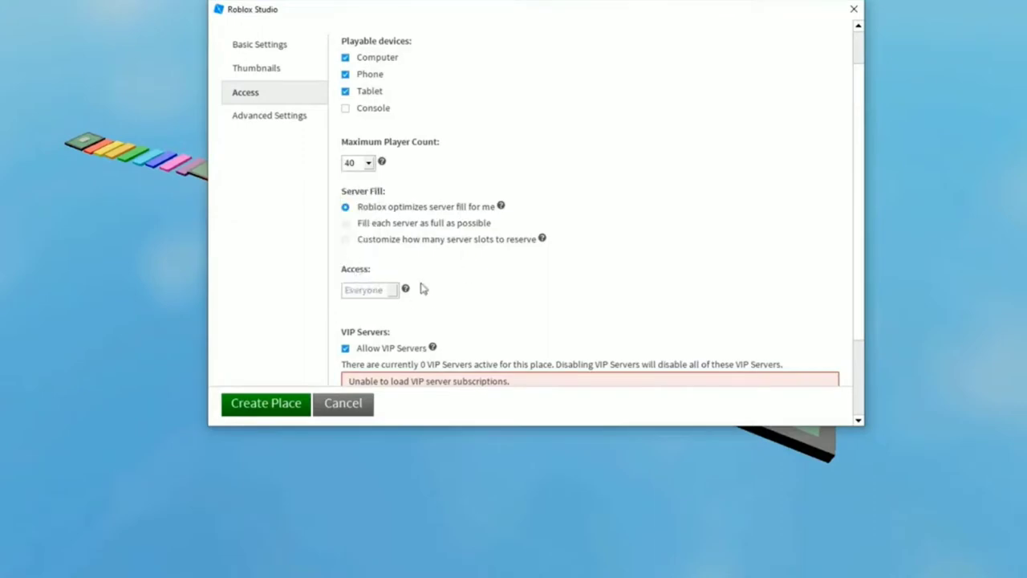
scroll(437, 305, "down", 1)
scroll(378, 315, "down", 1)
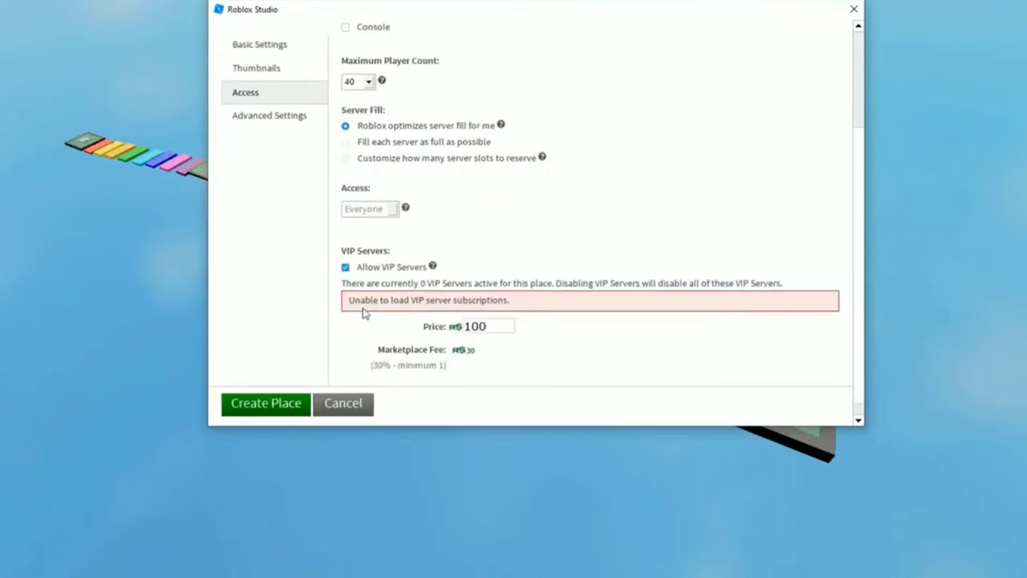
left_click(346, 254)
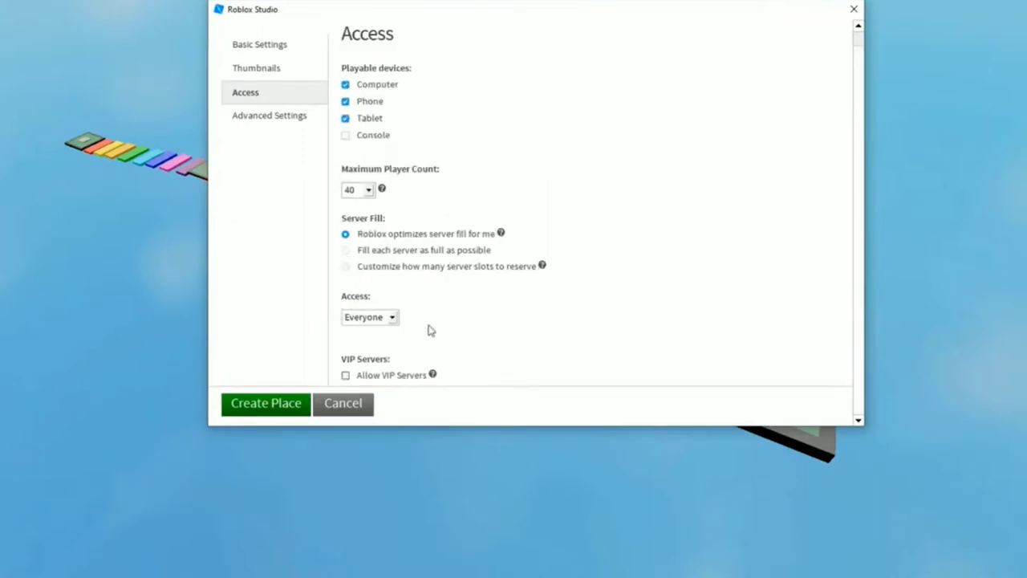
left_click(346, 375)
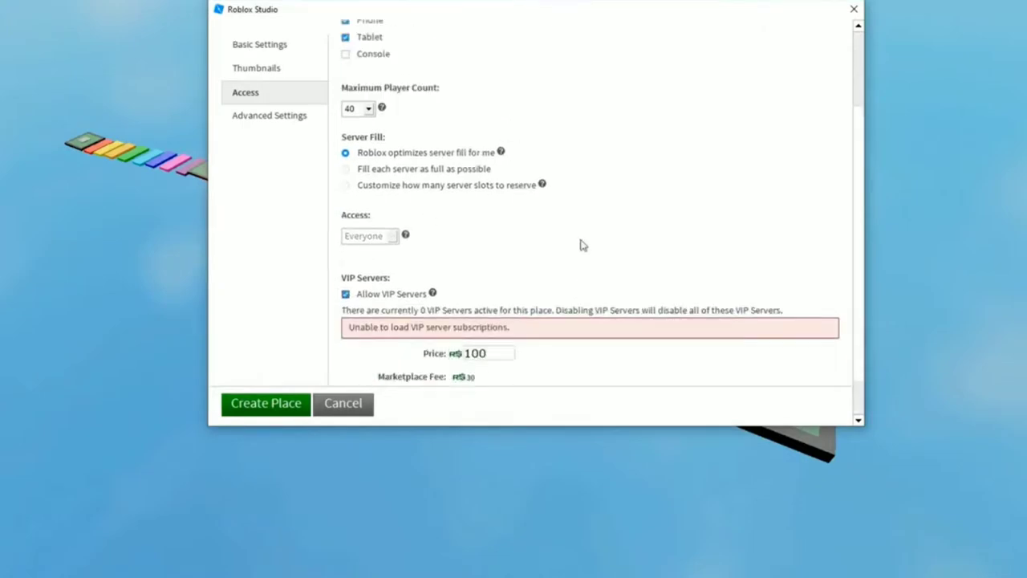
Create the new place with the configured access settings
left_click(269, 404)
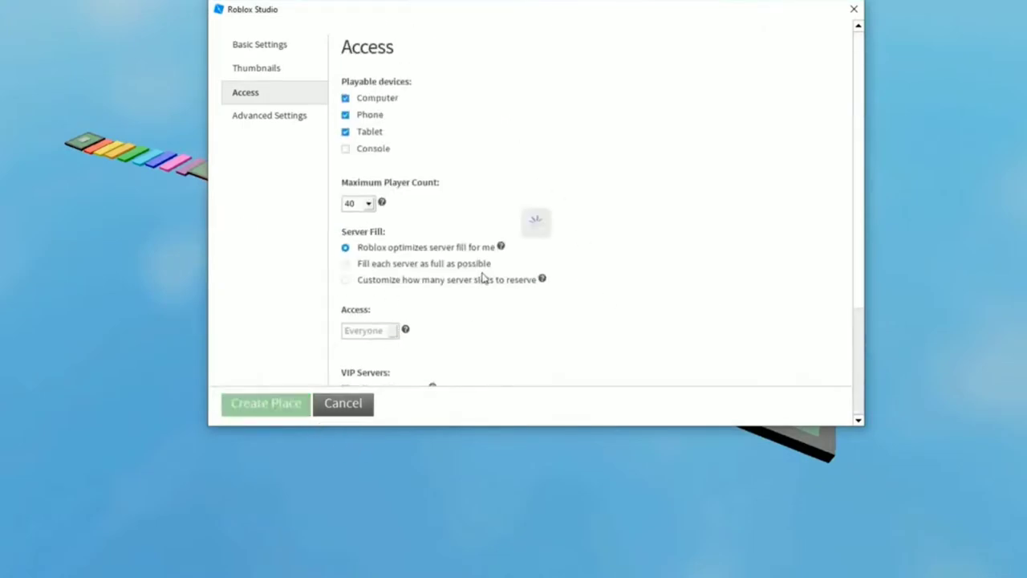